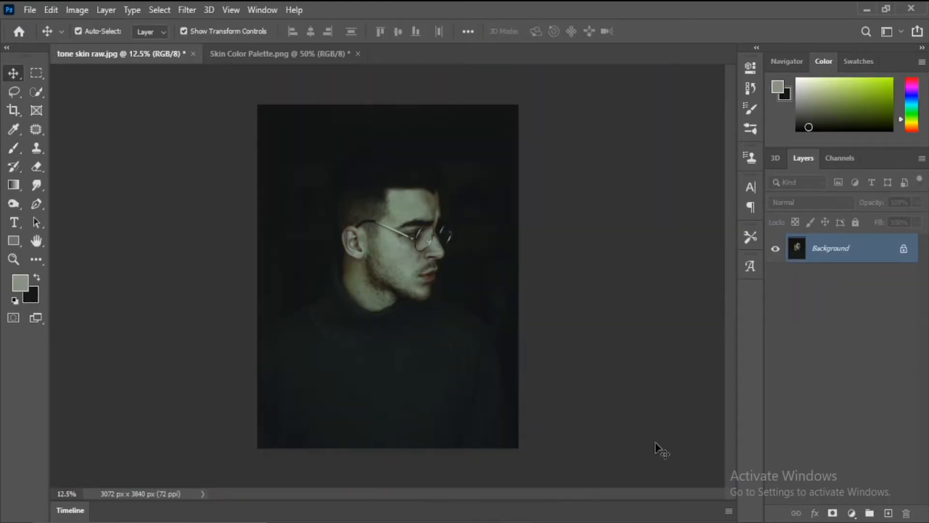
Copy the skin colour palette image into the portrait document, enlarge it and place it in the photo's lower-left corner
{"action": "left_click", "coordinate": [265, 57]}
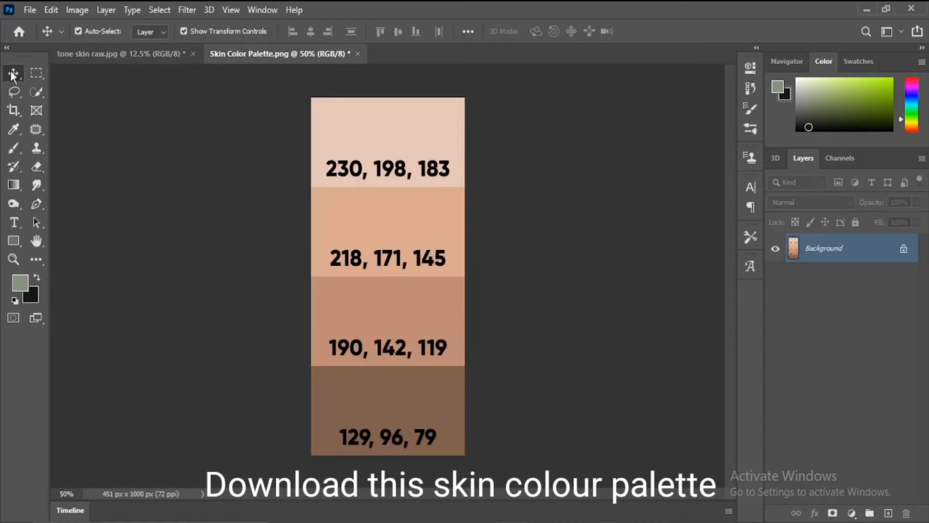
{"action": "left_click_drag", "start_coordinate": [352, 300], "coordinate": [350, 322]}
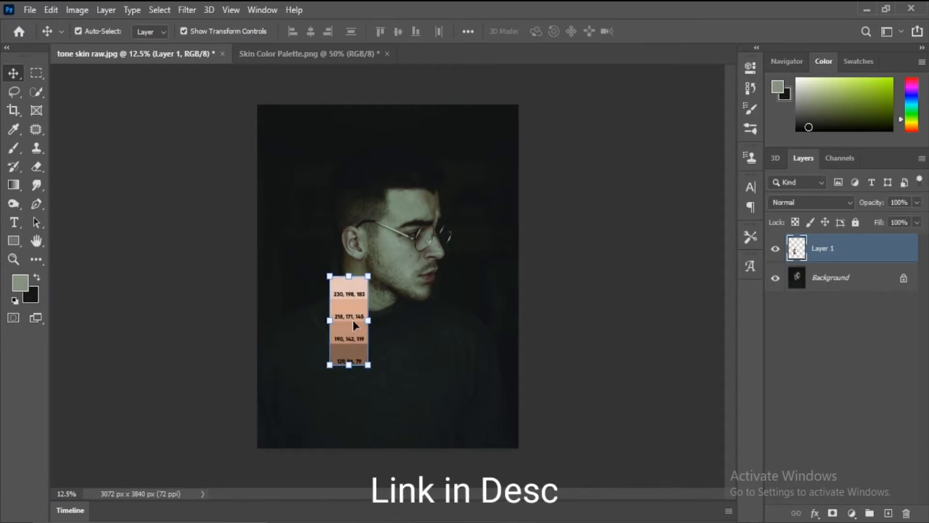
{"action": "left_click_drag", "start_coordinate": [368, 366], "coordinate": [303, 409]}
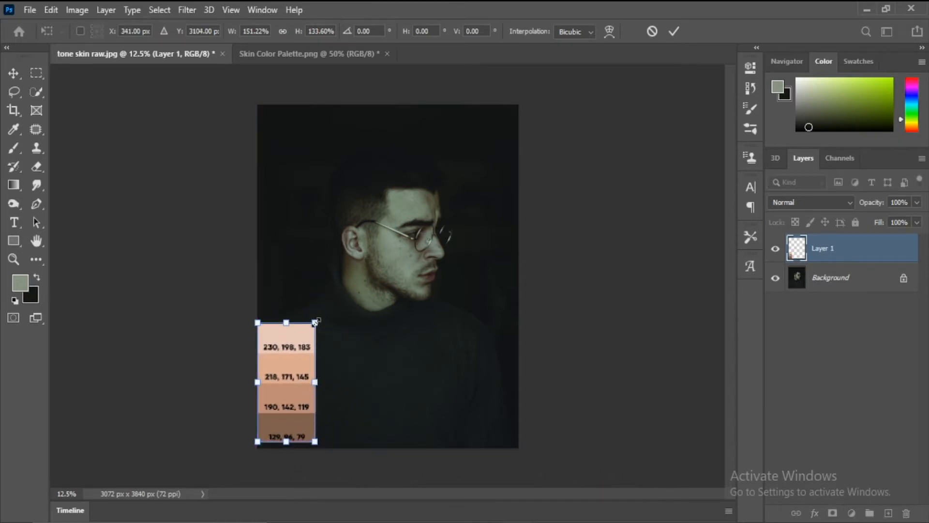
{"action": "left_click_drag", "start_coordinate": [315, 323], "coordinate": [320, 310]}
{"action": "left_click_drag", "start_coordinate": [290, 353], "coordinate": [290, 358]}
{"action": "left_click", "coordinate": [674, 31]}
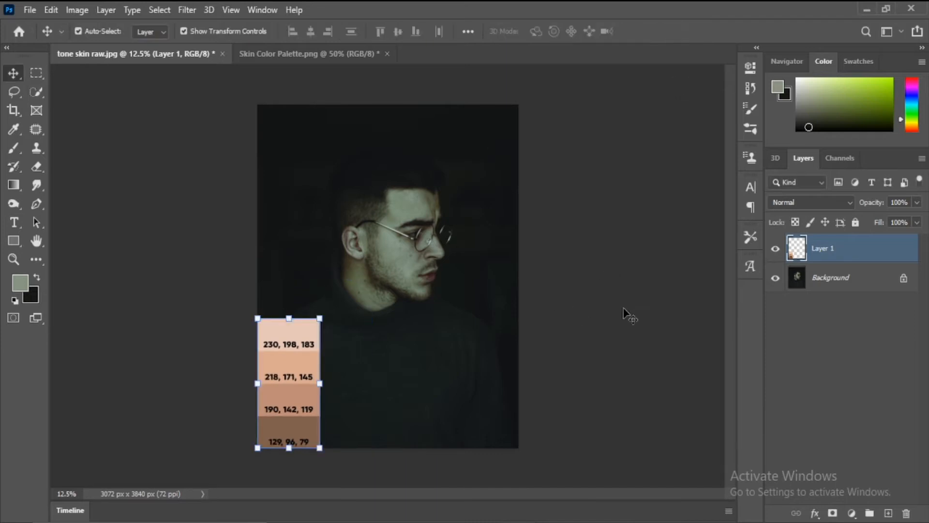
{"action": "left_click", "coordinate": [632, 304]}
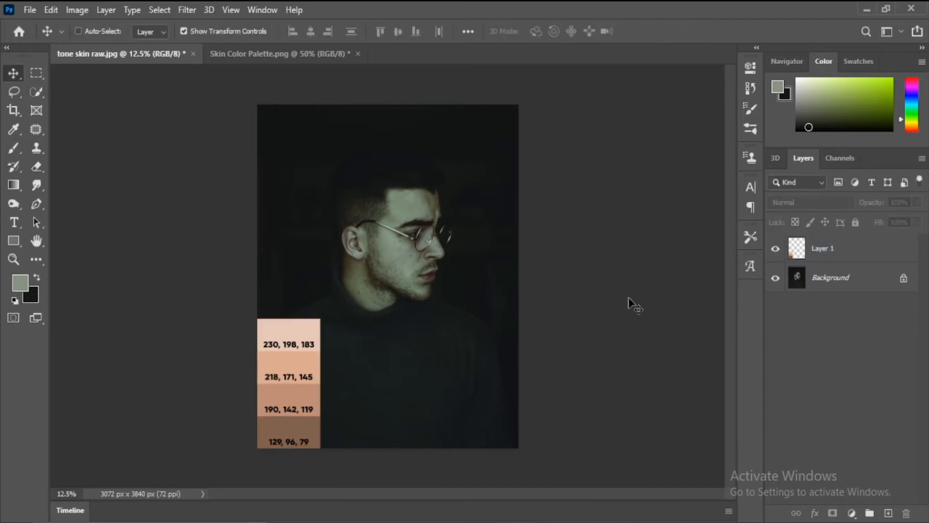
Add a Curves adjustment layer above the palette layer
{"action": "key", "text": "ctrl+plus"}
{"action": "key", "text": "ctrl+minus"}
{"action": "left_click", "coordinate": [847, 279]}
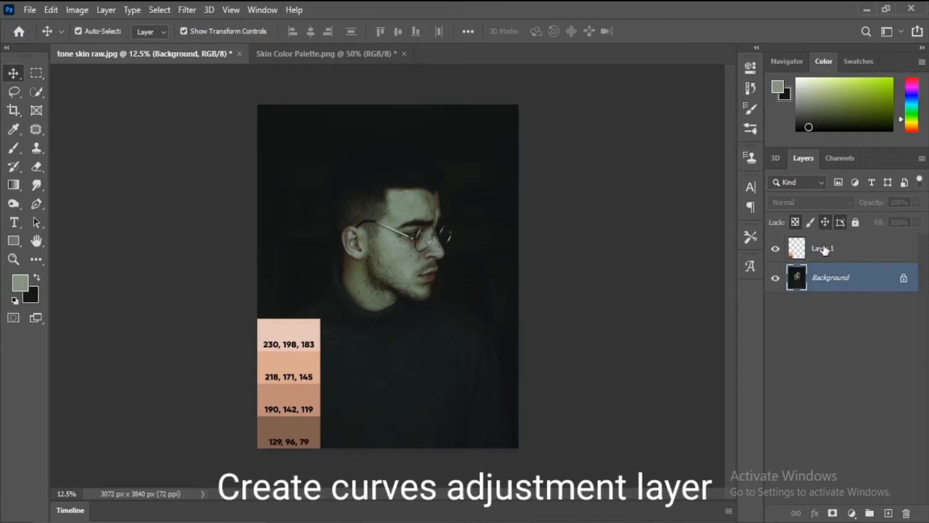
{"action": "key", "text": "alt+bracketright"}
{"action": "left_click", "coordinate": [913, 469]}
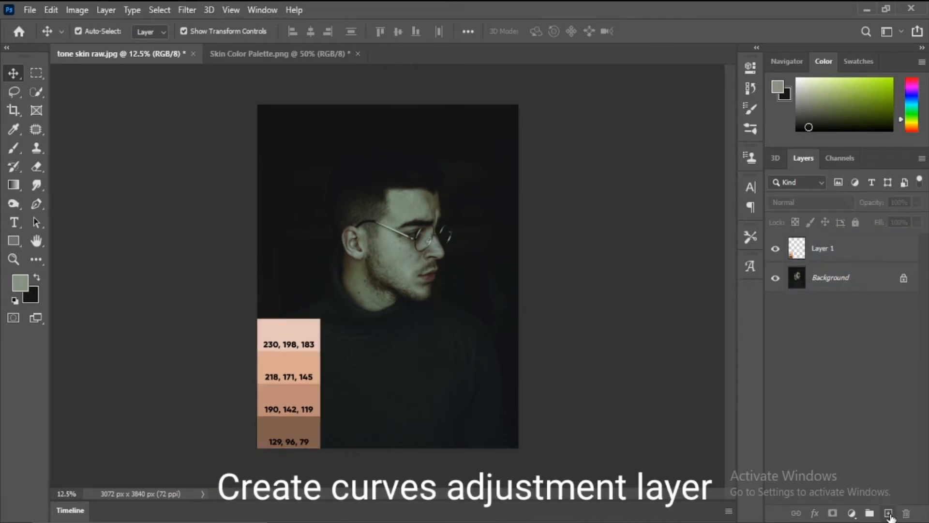
{"action": "left_click", "coordinate": [851, 513]}
{"action": "left_click", "coordinate": [842, 334]}
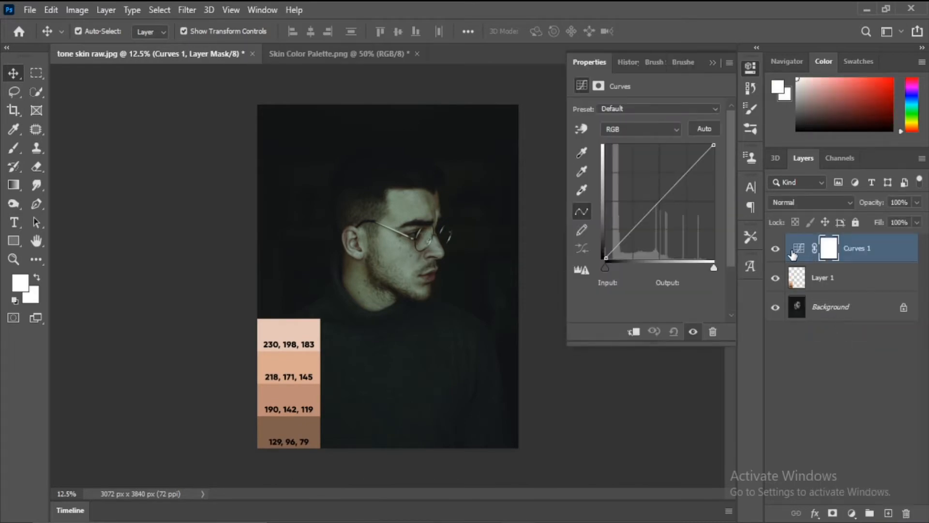
Set the Curves midtone target to the palette's 190, 142, 119 swatch without saving defaults, and apply it to the face's midtones
{"action": "left_click", "coordinate": [799, 249]}
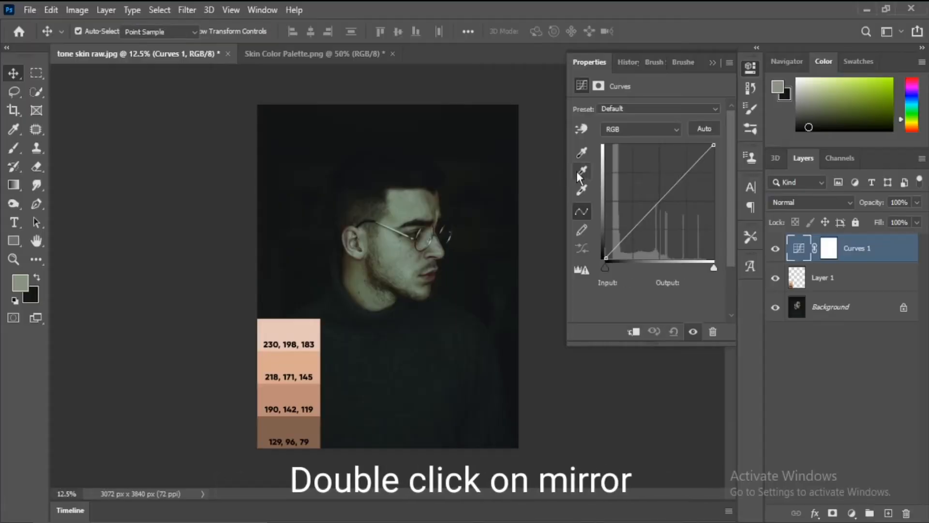
{"action": "double_click", "coordinate": [1, 52]}
{"action": "left_click", "coordinate": [744, 281]}
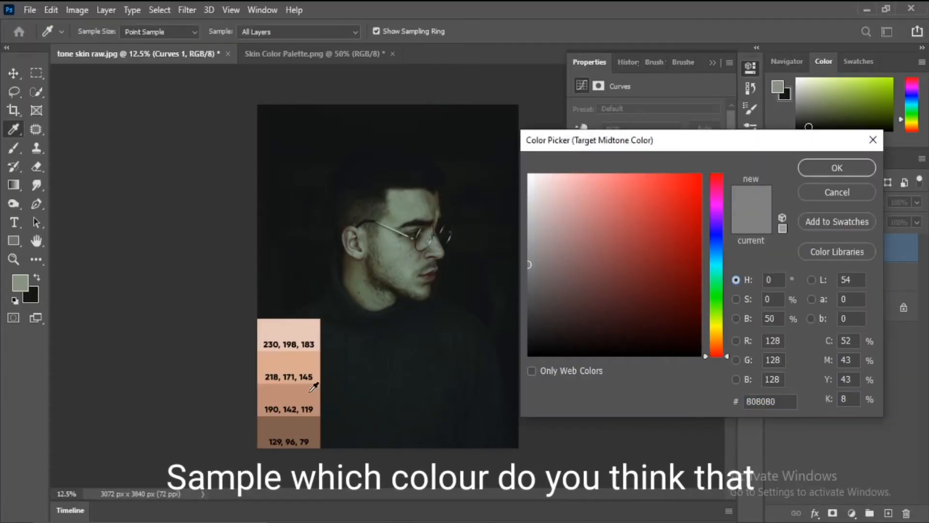
{"action": "left_click", "coordinate": [309, 408]}
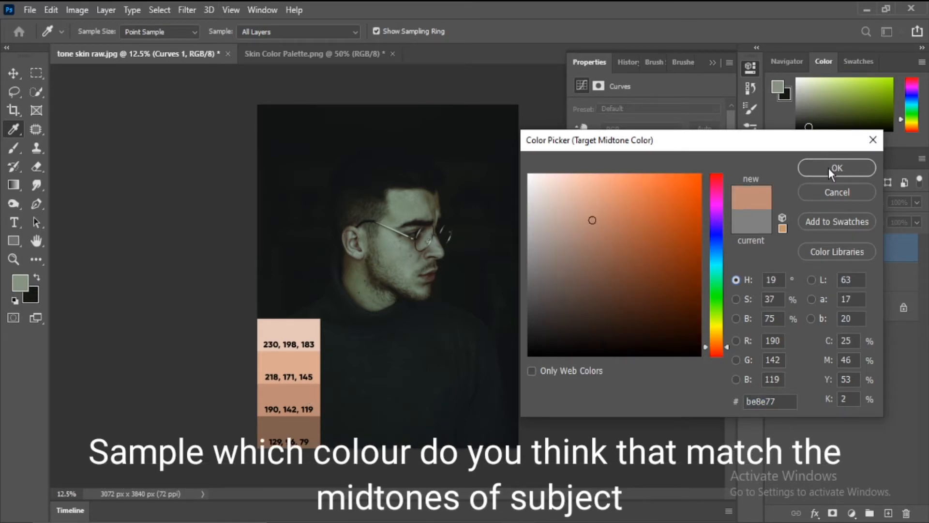
{"action": "left_click", "coordinate": [829, 167]}
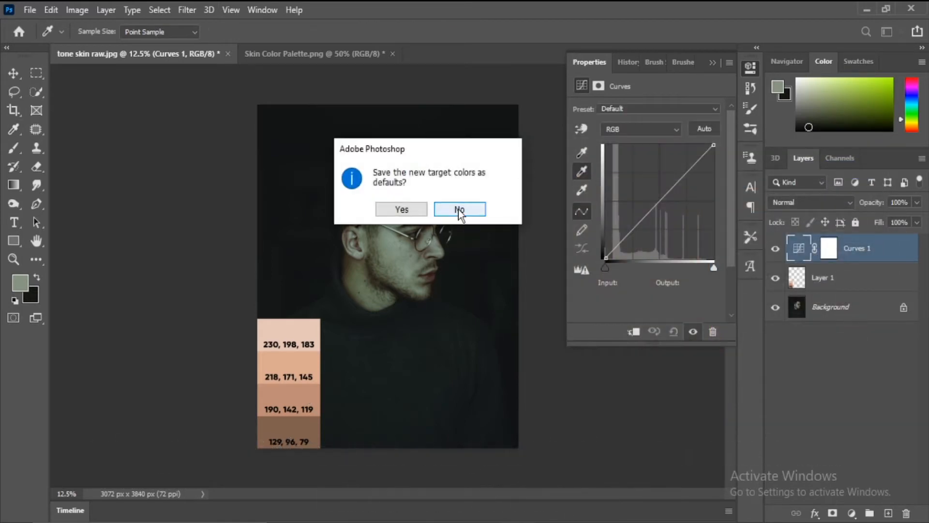
{"action": "left_click", "coordinate": [460, 210]}
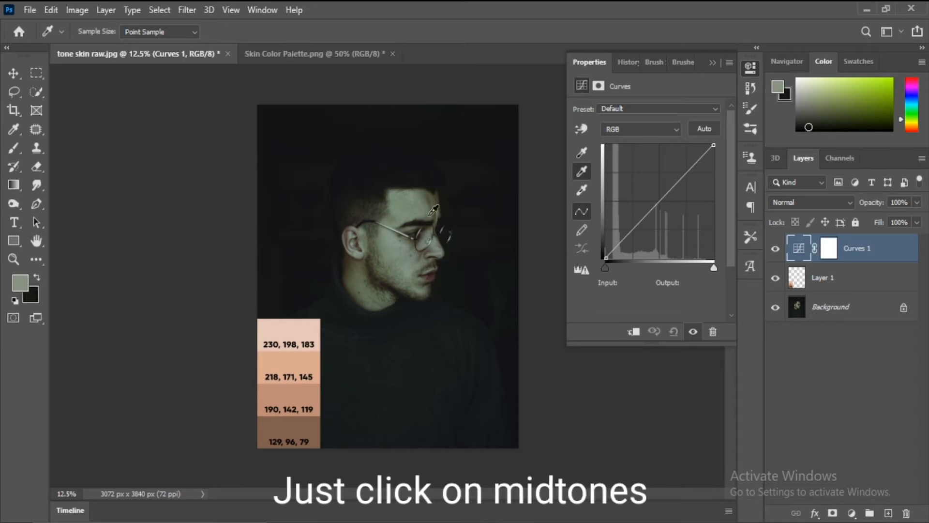
{"action": "left_click", "coordinate": [413, 256]}
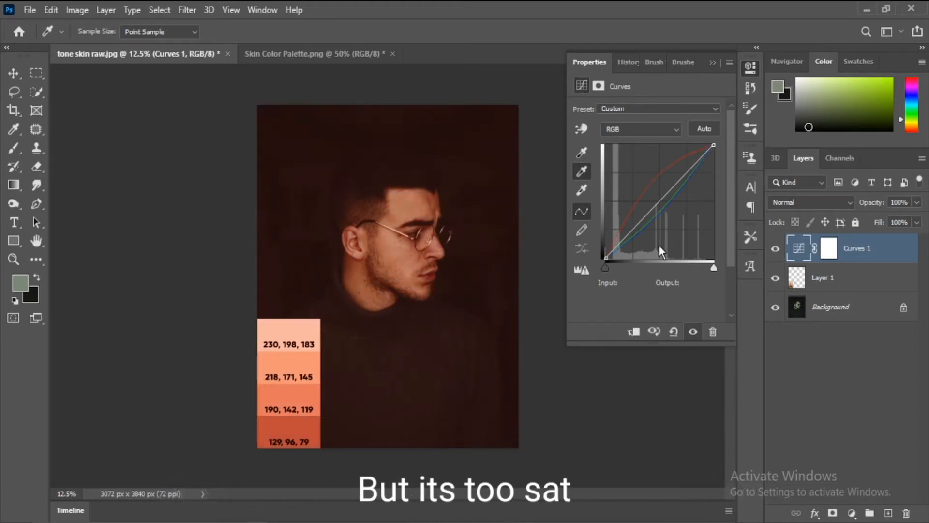
Reduce the target midtone colour's saturation to 14% without saving it as default, and reapply it to the face's midtones
{"action": "double_click", "coordinate": [582, 171]}
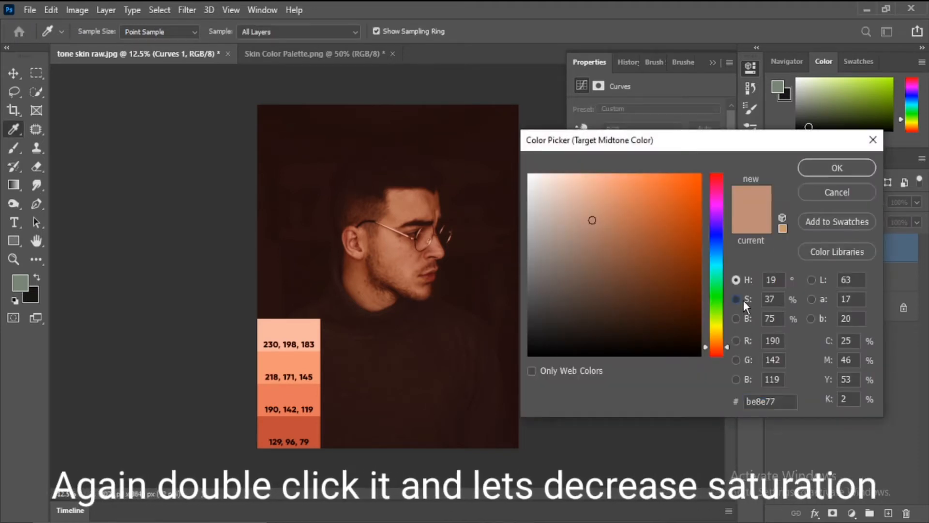
{"action": "left_click", "coordinate": [739, 300]}
{"action": "left_click_drag", "start_coordinate": [721, 295], "coordinate": [723, 330]}
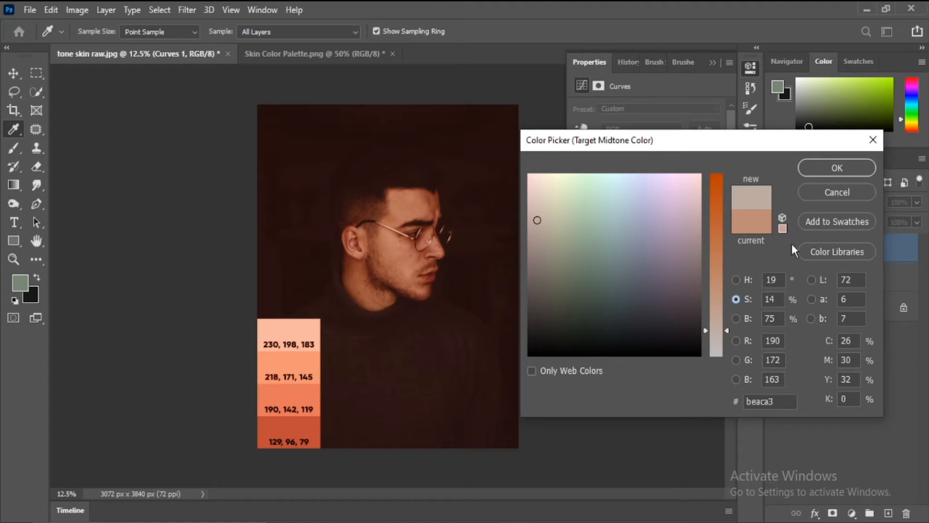
{"action": "left_click", "coordinate": [811, 164]}
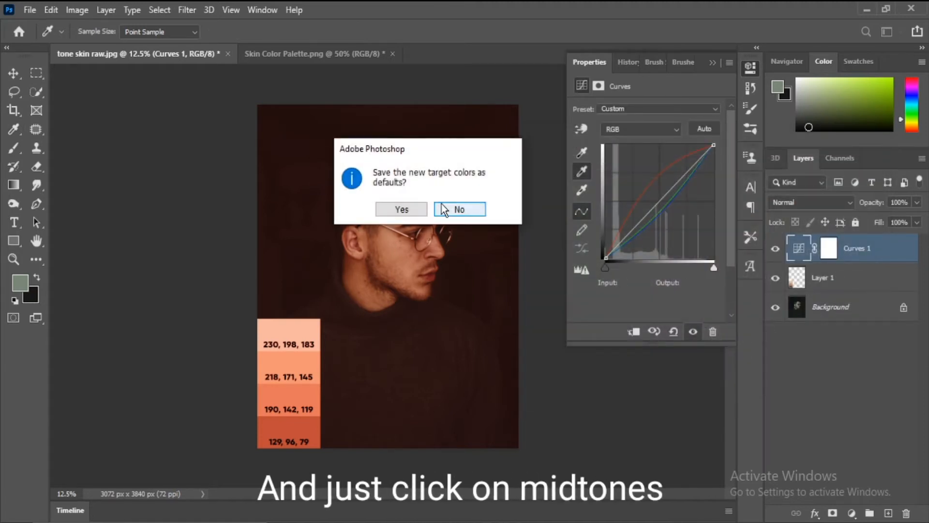
{"action": "left_click", "coordinate": [446, 212]}
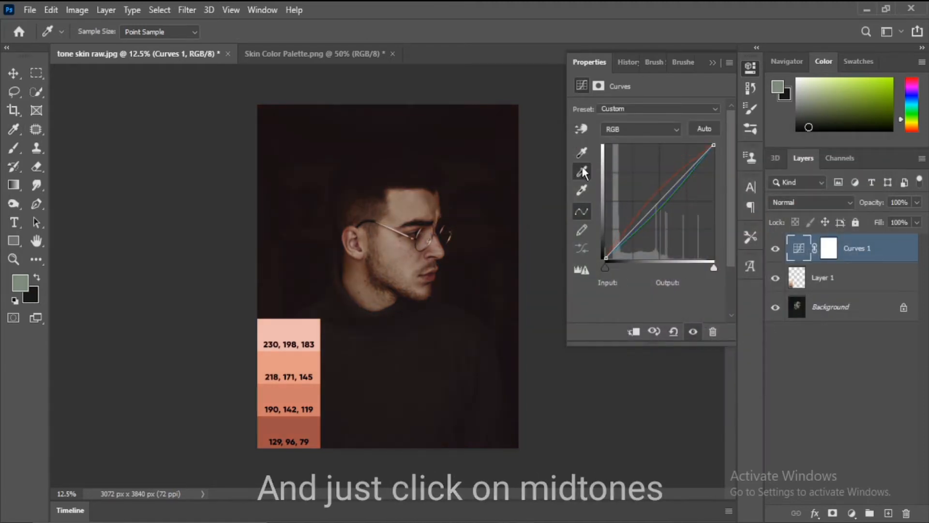
Set the curve's white point input to 233 and the target midtone saturation to 18%, without saving the colour as default
{"action": "left_click_drag", "start_coordinate": [712, 268], "coordinate": [705, 269]}
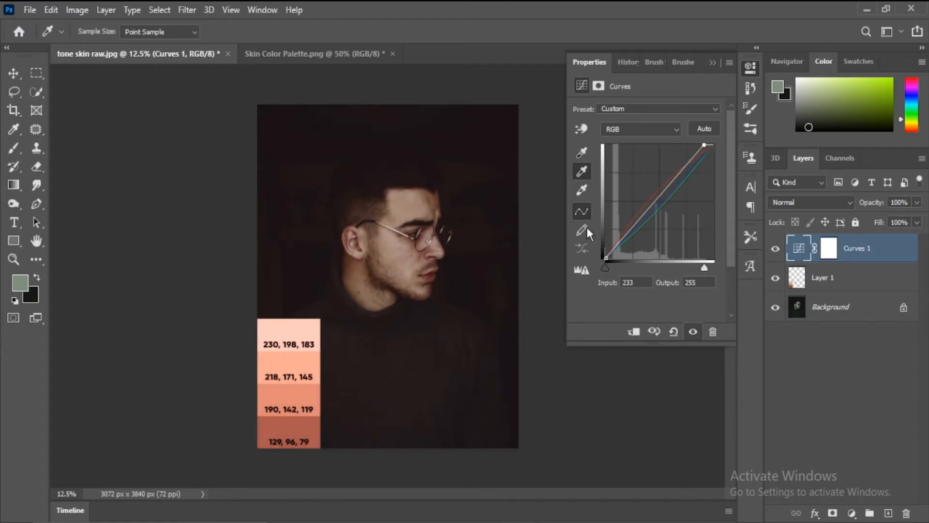
{"action": "double_click", "coordinate": [585, 167]}
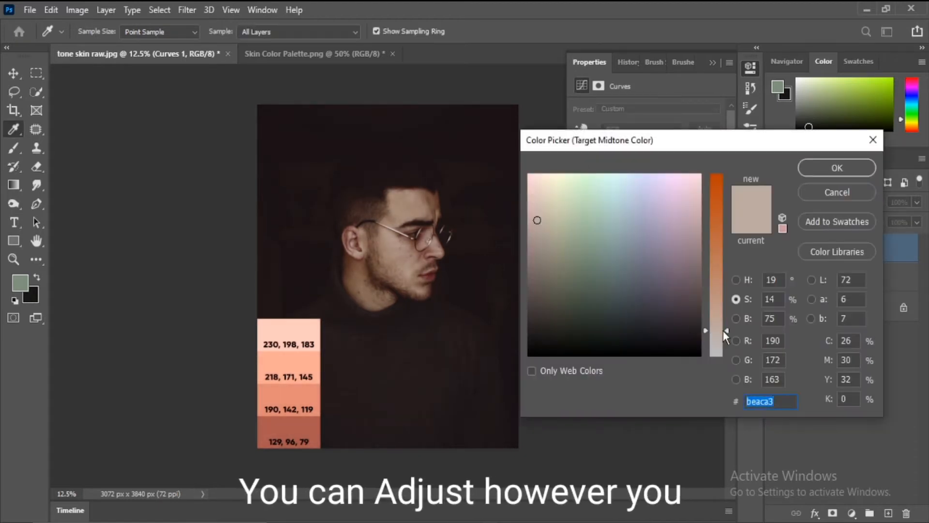
{"action": "left_click_drag", "start_coordinate": [726, 330], "coordinate": [725, 324]}
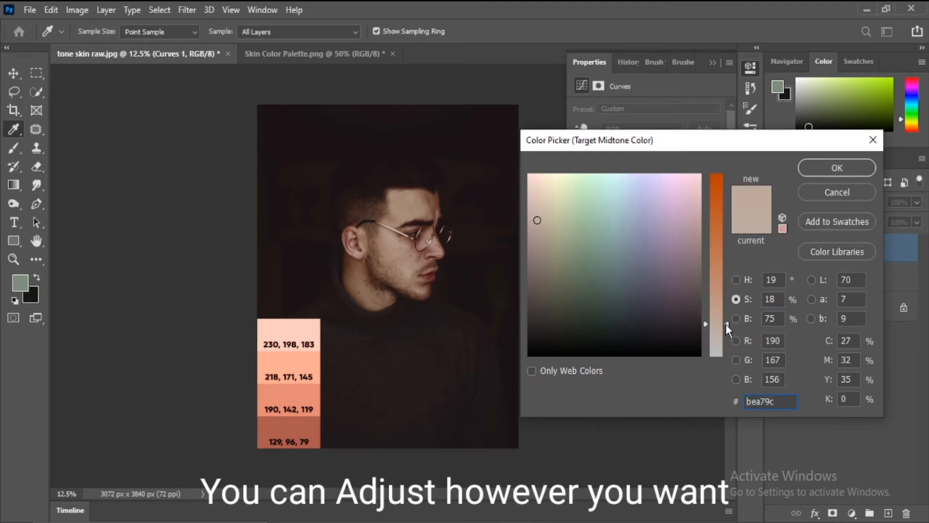
{"action": "left_click", "coordinate": [812, 172]}
{"action": "left_click", "coordinate": [459, 209]}
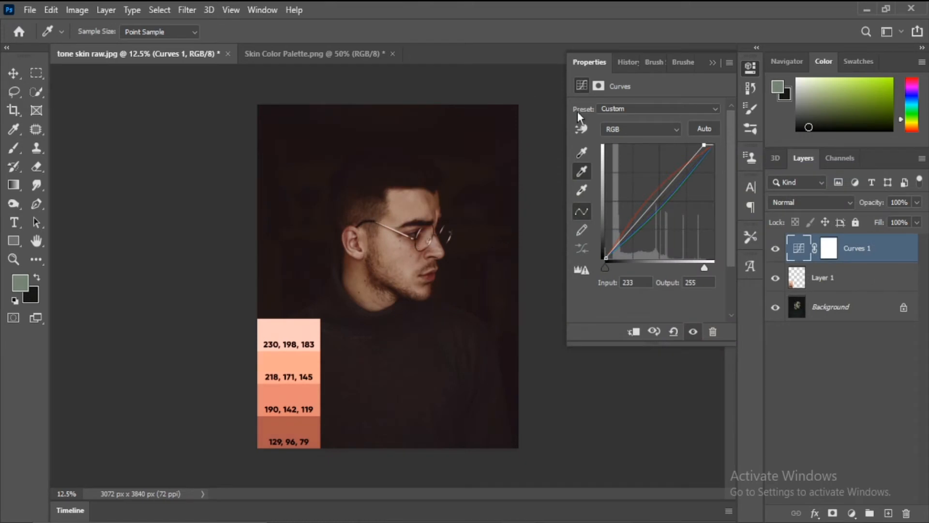
{"action": "left_click", "coordinate": [748, 69]}
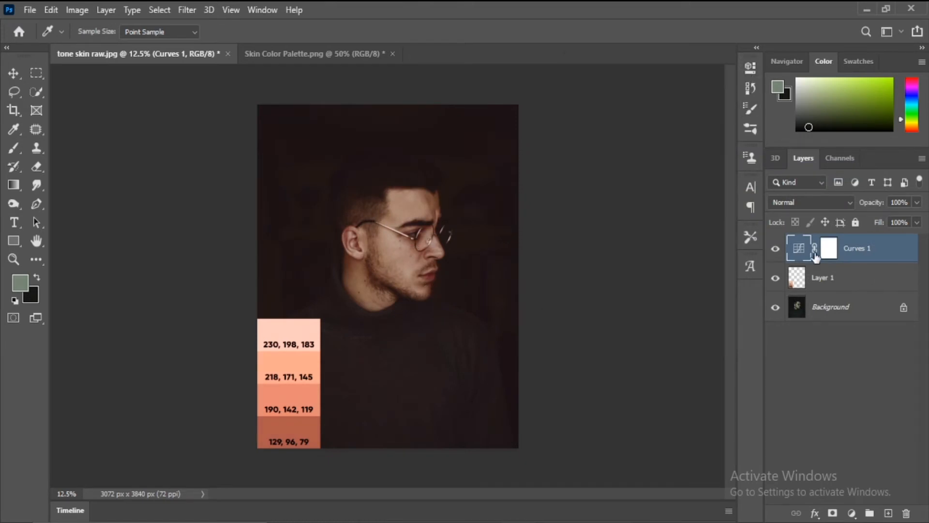
Move the Curves layer beneath the palette layer and hide the palette, toggling the adjustment to compare before and after
{"action": "left_click_drag", "start_coordinate": [847, 249], "coordinate": [797, 274]}
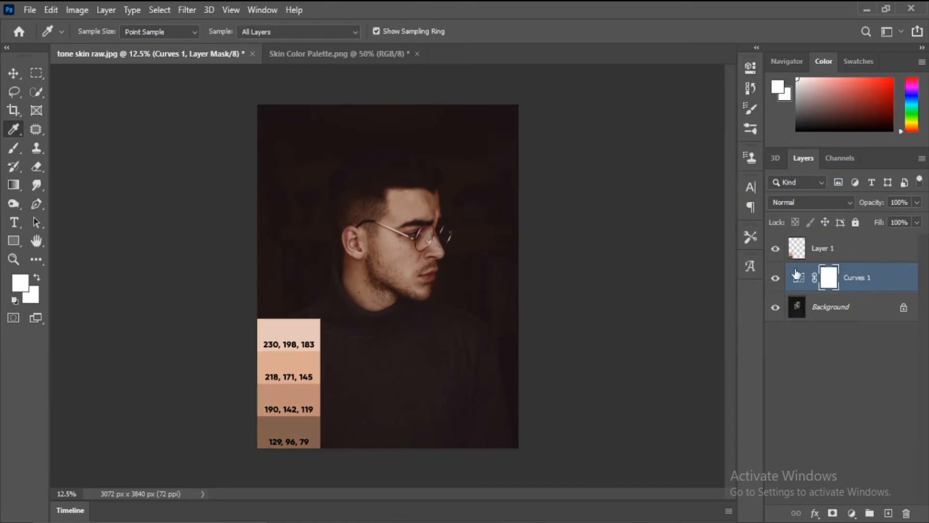
{"action": "left_click", "coordinate": [775, 278]}
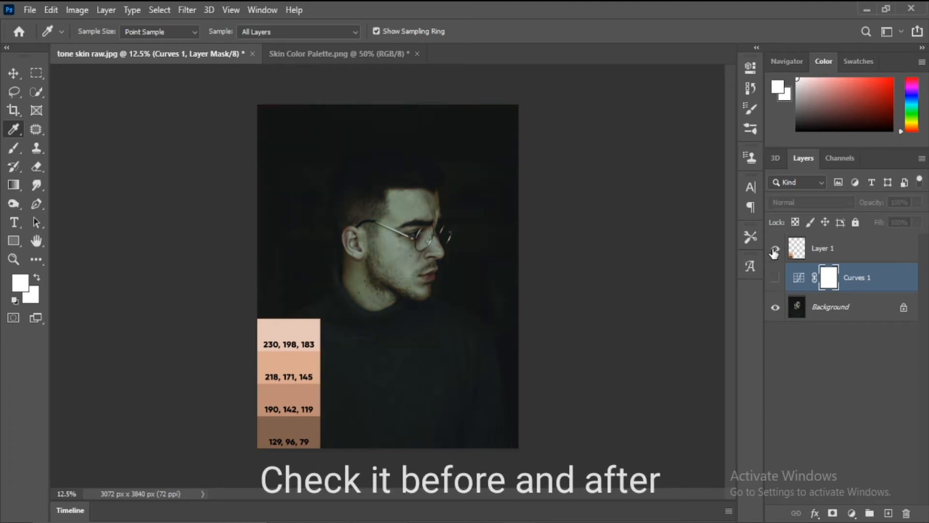
{"action": "left_click", "coordinate": [775, 251]}
{"action": "left_click", "coordinate": [775, 278]}
{"action": "left_click", "coordinate": [775, 279]}
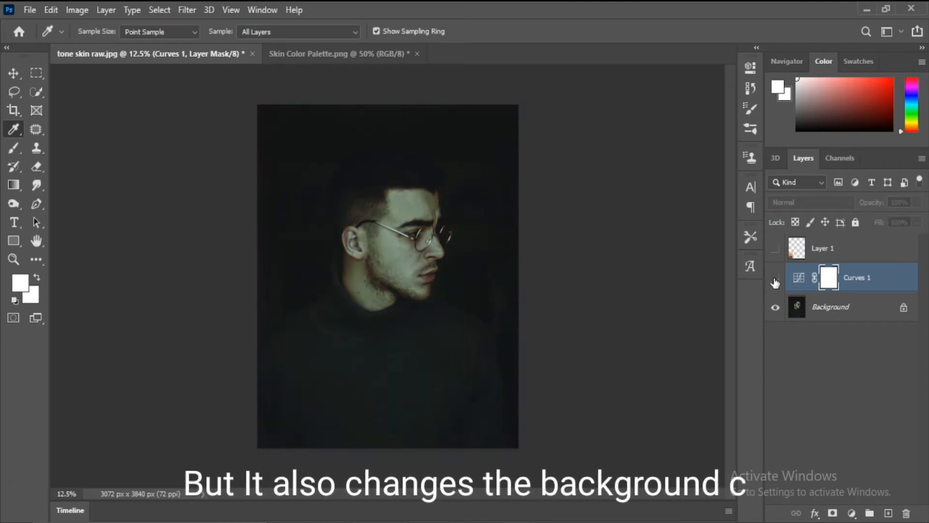
{"action": "left_click", "coordinate": [775, 279]}
Invert the Curves layer's mask to black to hide the adjustment across the whole photo
{"action": "key", "text": "z"}
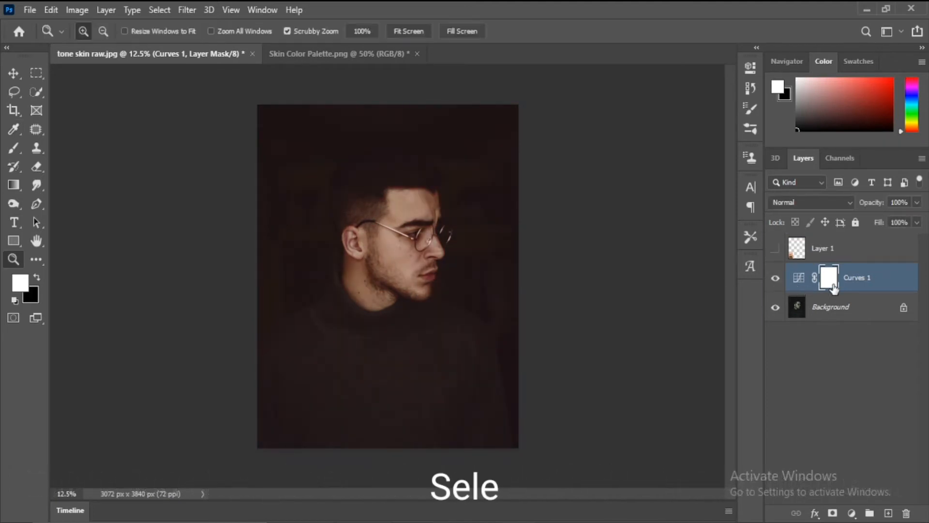
{"action": "key", "text": "d"}
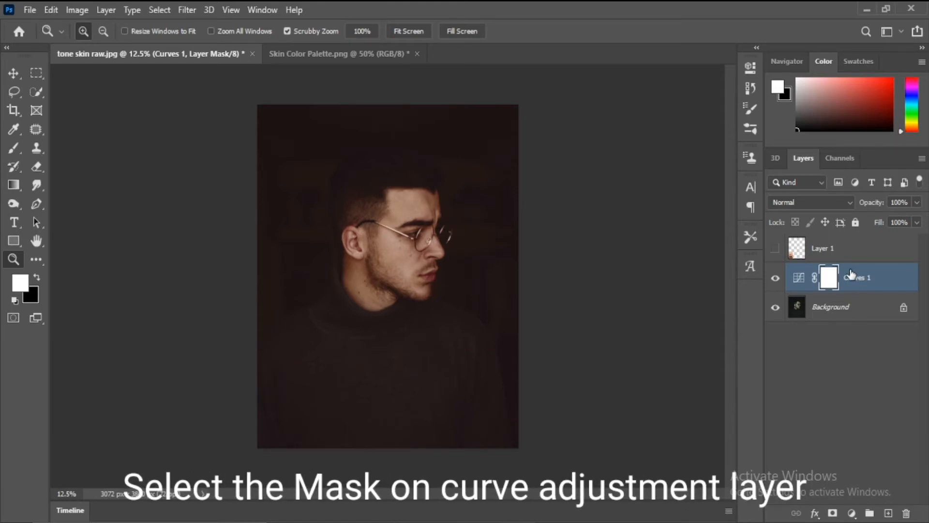
{"action": "key", "text": "ctrl+i"}
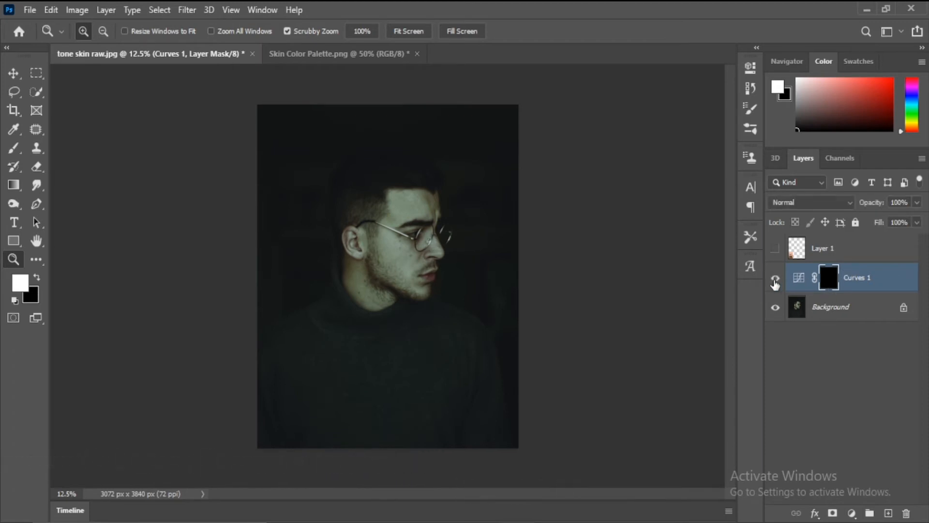
Select the man's skin on the Background layer with Color Range, using sampled colours and a fuzziness of 28
{"action": "left_click", "coordinate": [801, 309]}
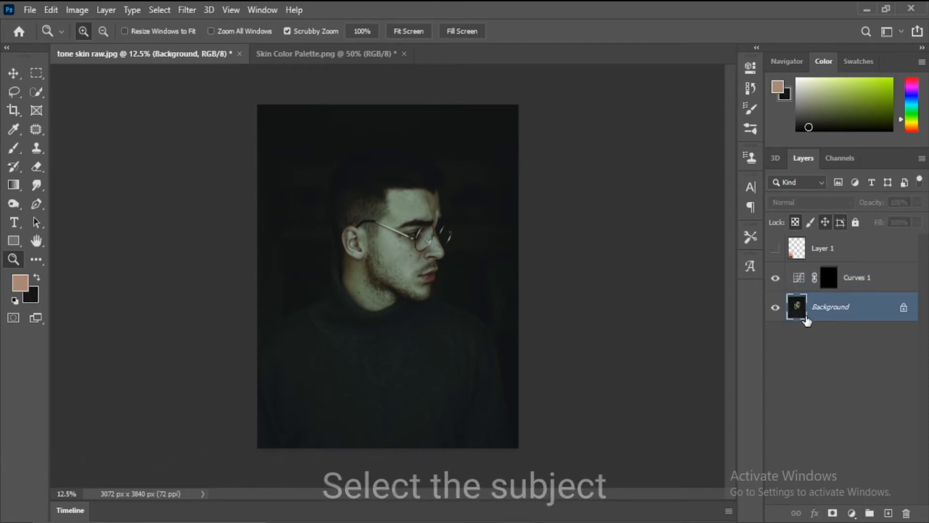
{"action": "left_click", "coordinate": [174, 9]}
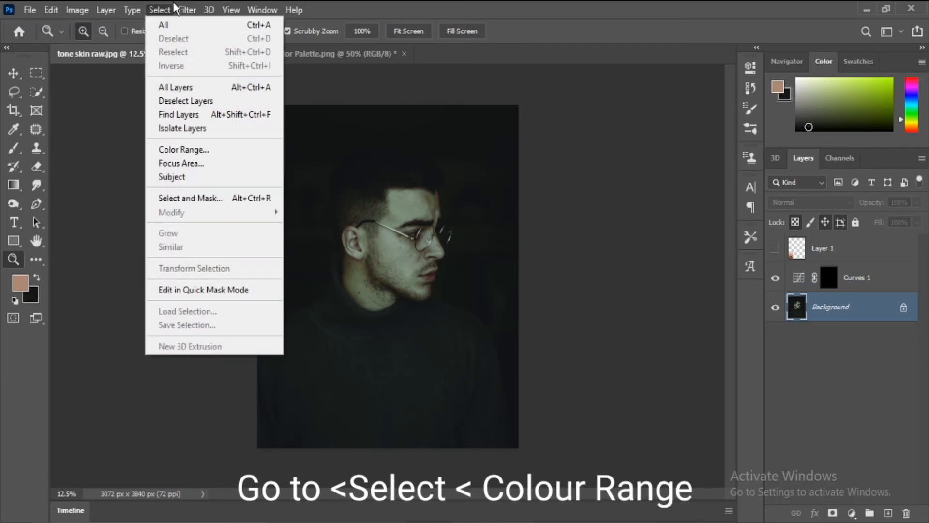
{"action": "left_click", "coordinate": [177, 154]}
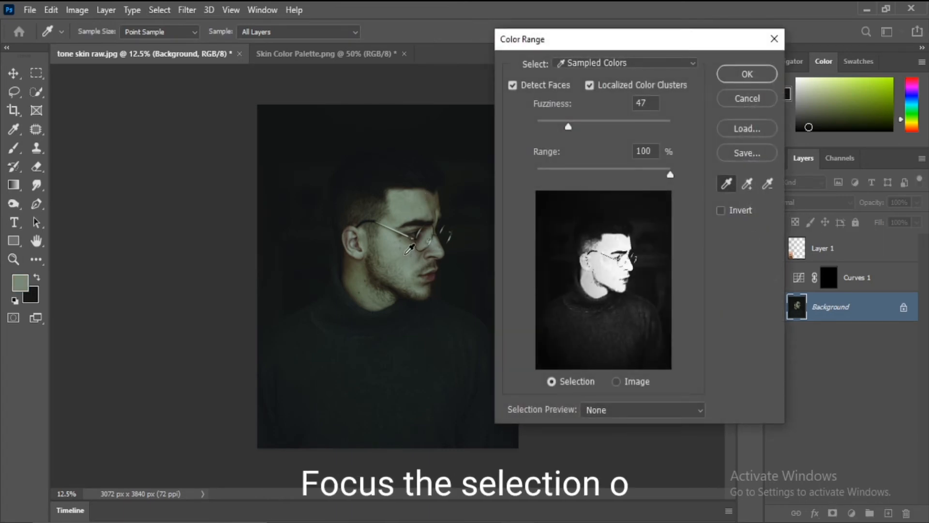
{"action": "left_click_drag", "start_coordinate": [571, 122], "coordinate": [556, 136]}
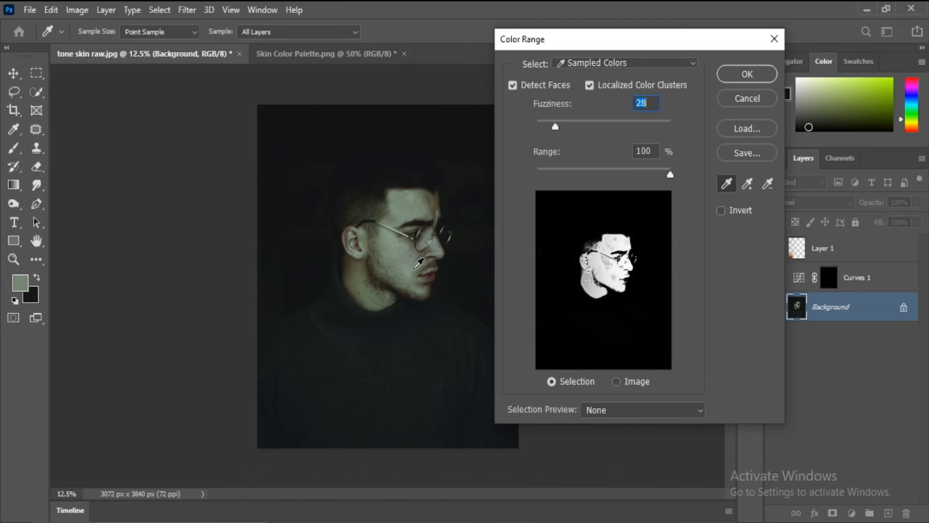
{"action": "left_click", "coordinate": [747, 186]}
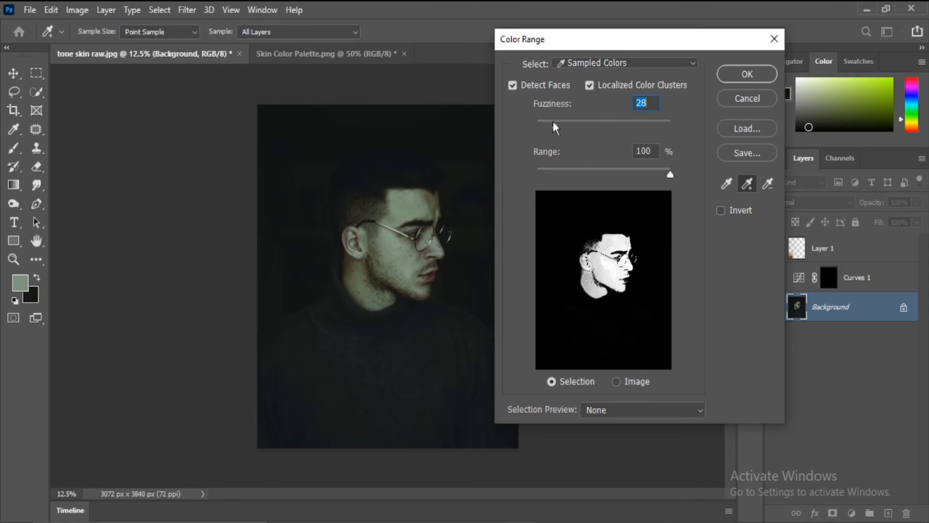
{"action": "left_click", "coordinate": [734, 73]}
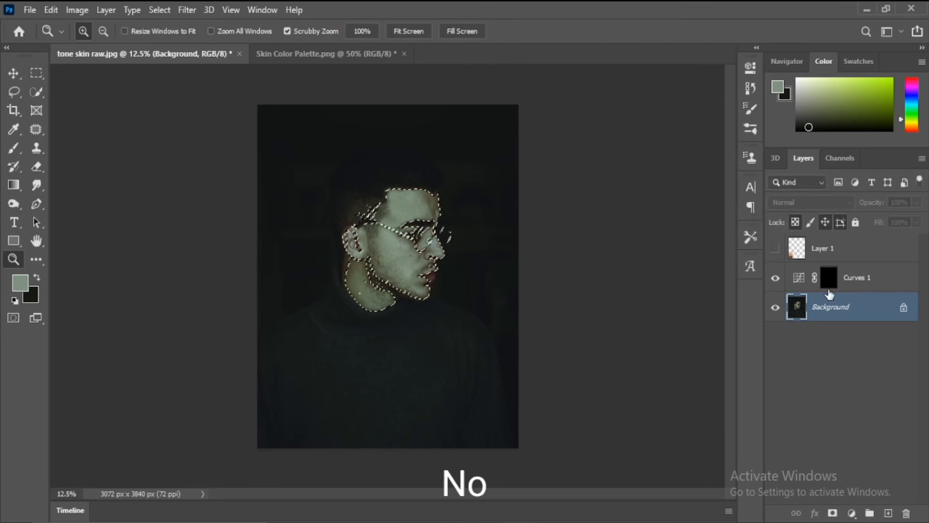
Paint white with a large soft brush at 100% opacity on the Curves mask inside the skin selection, clearing the selection when finished
{"action": "left_click", "coordinate": [836, 282]}
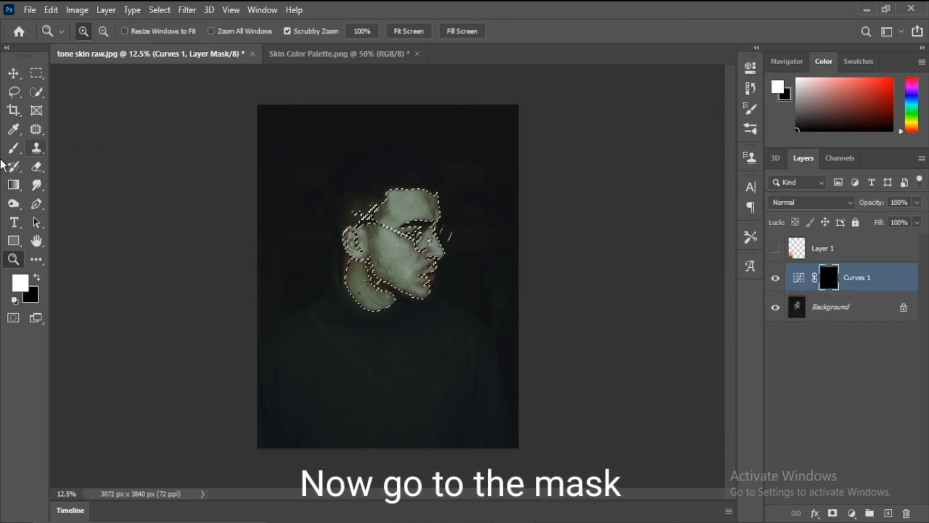
{"action": "key", "text": "x"}
{"action": "key", "text": "x"}
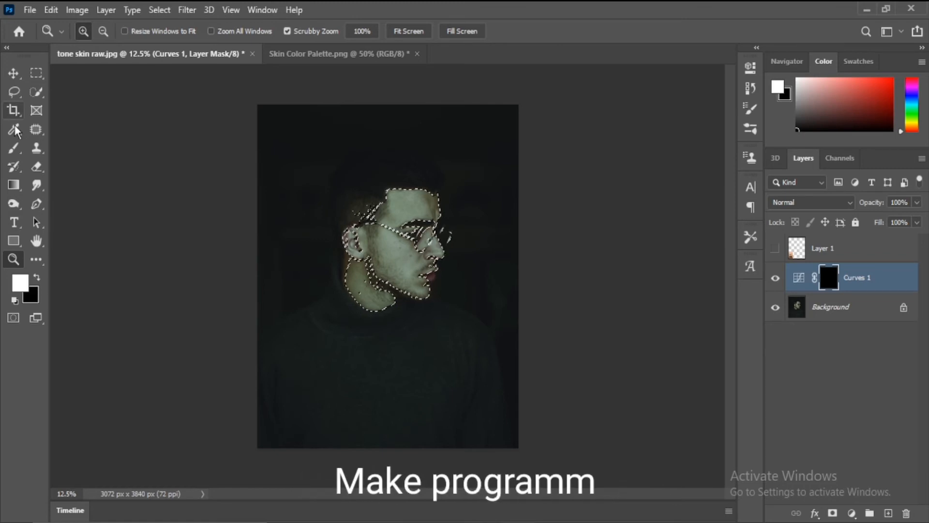
{"action": "left_click", "coordinate": [14, 148]}
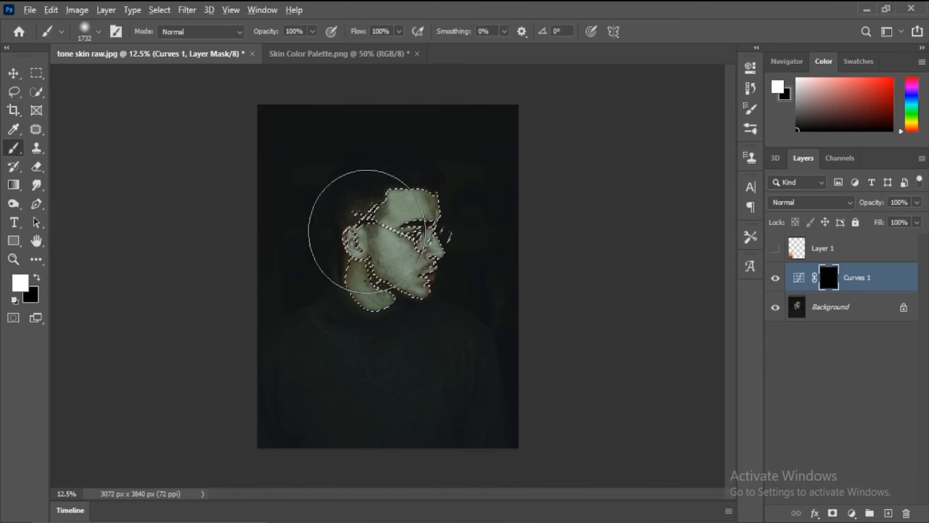
{"action": "left_click_drag", "start_coordinate": [367, 231], "coordinate": [375, 248]}
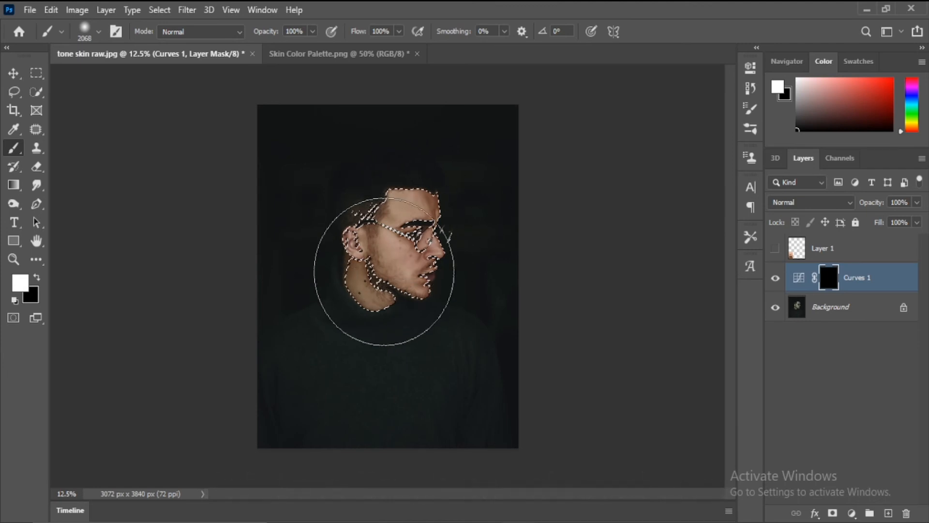
{"action": "mouse_move", "coordinate": [391, 261]}
{"action": "left_mouse_down"}
{"action": "mouse_move", "coordinate": [399, 243]}
{"action": "mouse_move", "coordinate": [420, 276]}
{"action": "mouse_move", "coordinate": [341, 246]}
{"action": "mouse_move", "coordinate": [424, 259]}
{"action": "mouse_move", "coordinate": [374, 265]}
{"action": "left_mouse_up"}
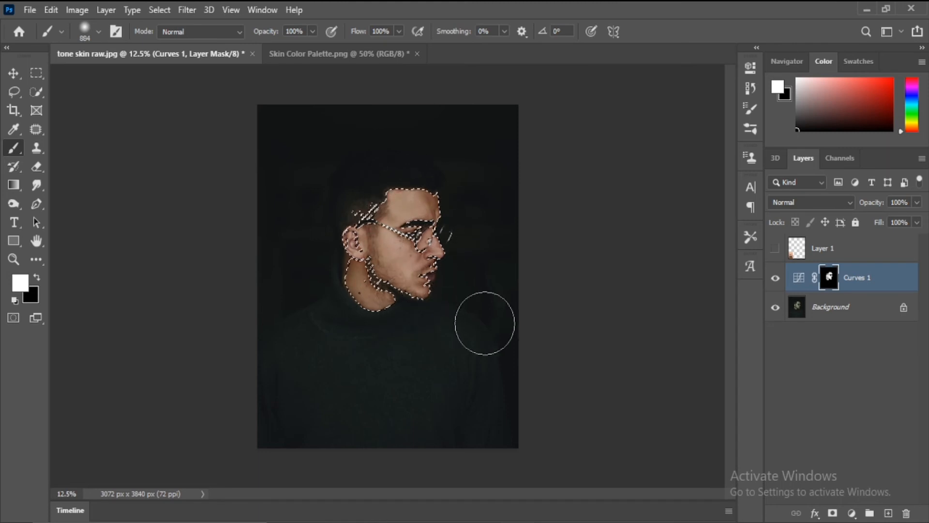
{"action": "key", "text": "ctrl+d"}
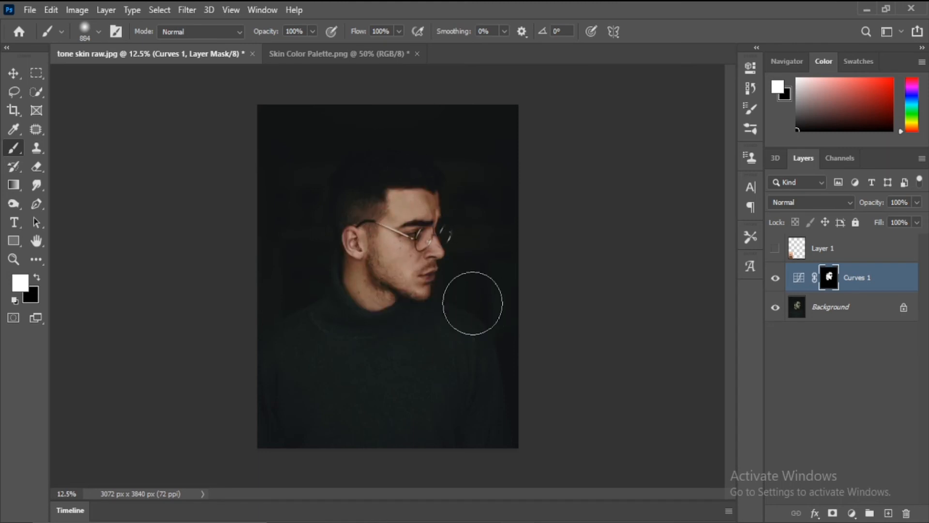
Compare the face before and after at 50% zoom by hiding and showing the Curves layer
{"action": "key", "text": "ctrl+plus"}
{"action": "key", "text": "ctrl+plus"}
{"action": "key", "text": "ctrl+plus"}
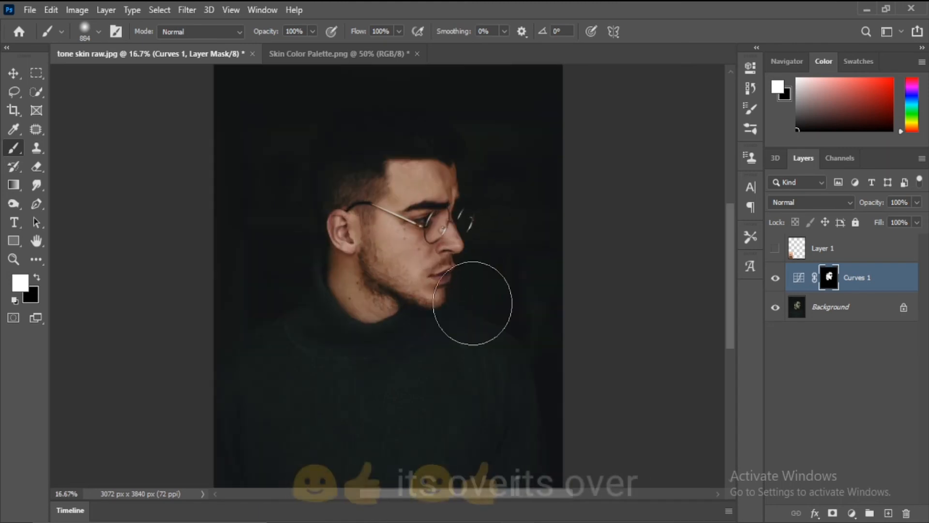
{"action": "key", "text": "ctrl+plus"}
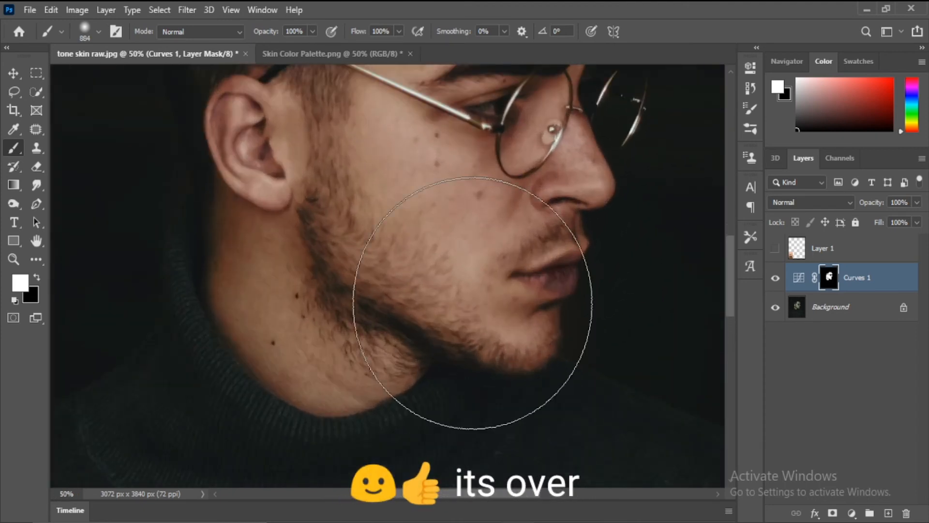
{"action": "left_click_drag", "start_coordinate": [472, 303], "coordinate": [421, 341]}
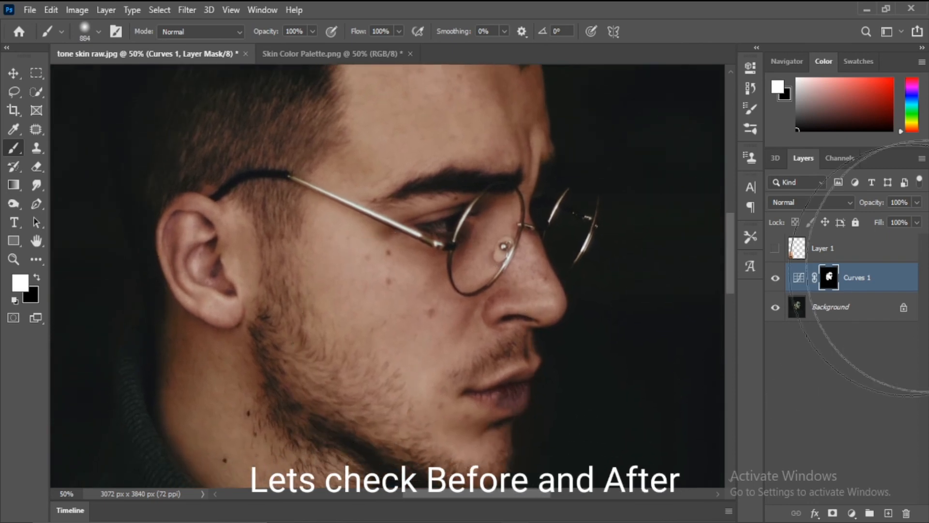
{"action": "left_click", "coordinate": [775, 279]}
{"action": "left_click", "coordinate": [776, 279]}
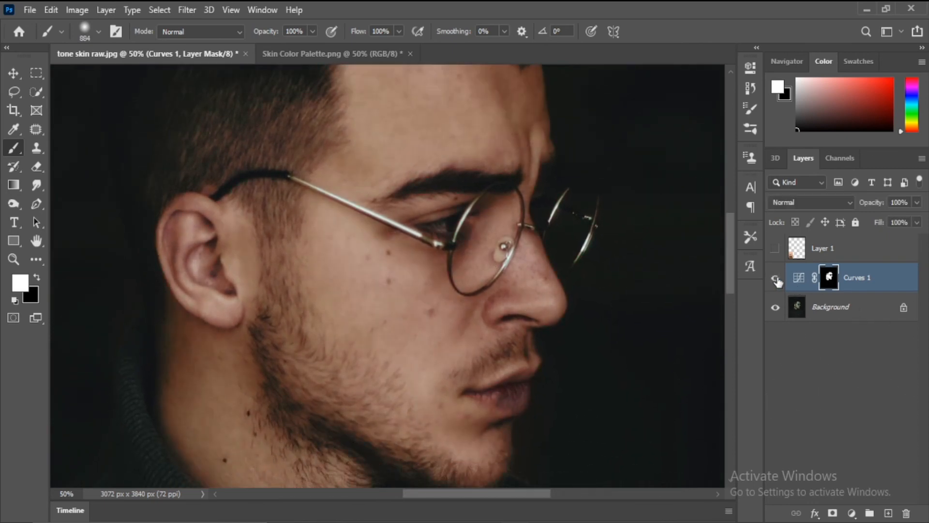
Examine the corrected skin and mask edges close up from the hairline to the neck and sweater, with no layer selected
{"action": "left_click_drag", "start_coordinate": [440, 261], "coordinate": [482, 485]}
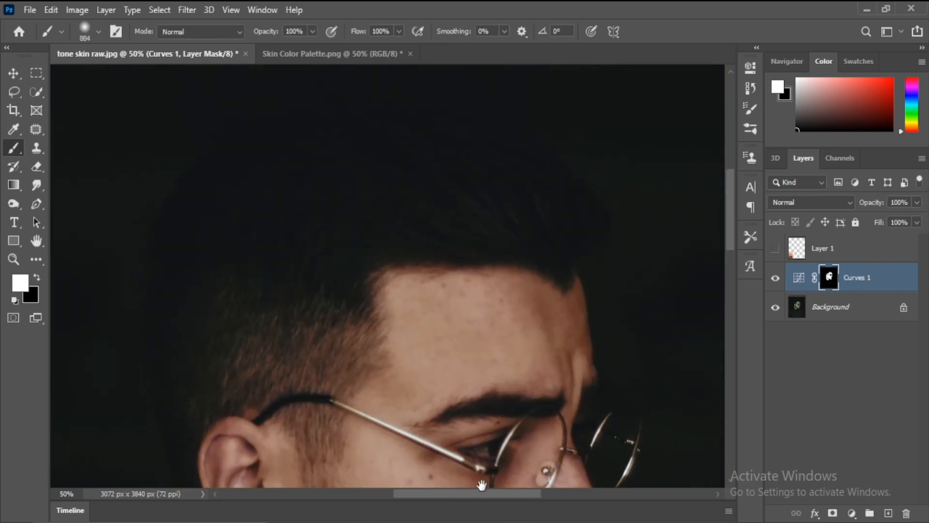
{"action": "mouse_move", "coordinate": [472, 336]}
{"action": "left_mouse_down"}
{"action": "mouse_move", "coordinate": [581, 272]}
{"action": "mouse_move", "coordinate": [583, 228]}
{"action": "left_mouse_up"}
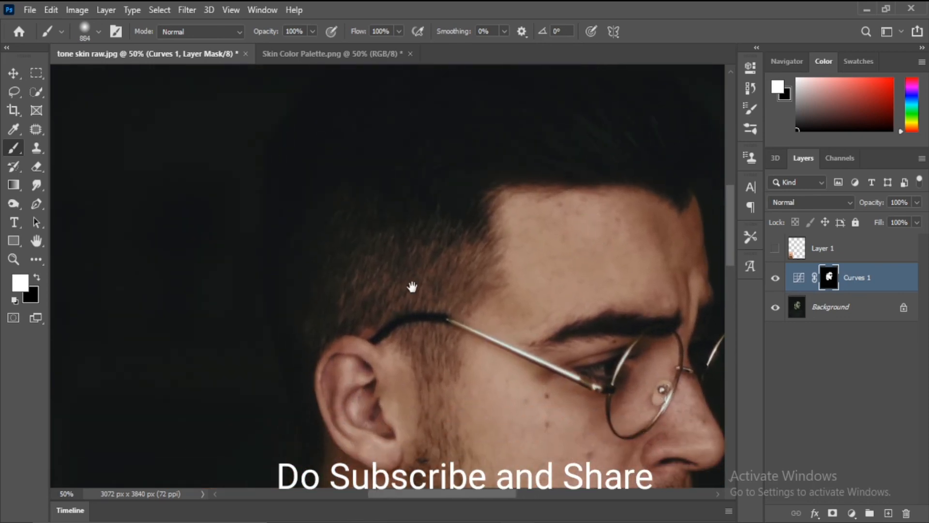
{"action": "left_click", "coordinate": [13, 73]}
{"action": "left_click", "coordinate": [218, 239]}
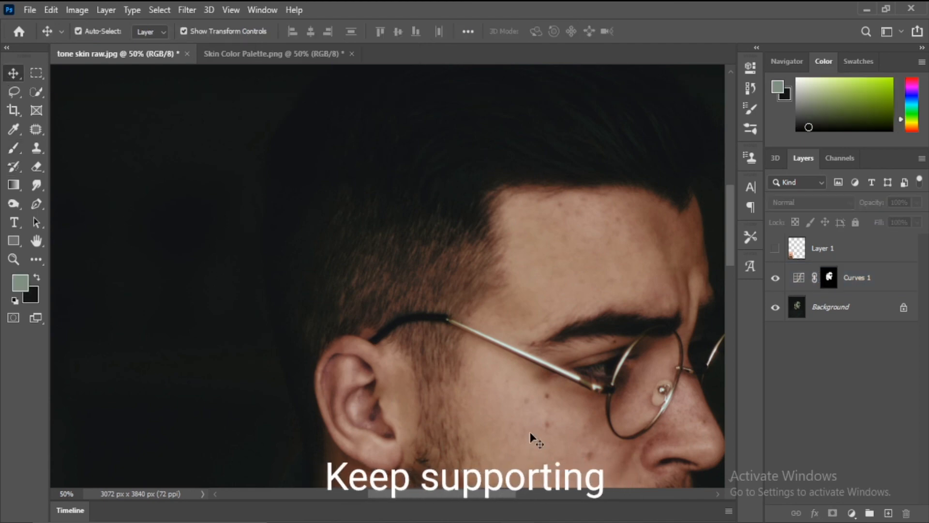
{"action": "left_click_drag", "start_coordinate": [653, 408], "coordinate": [598, 210]}
{"action": "mouse_move", "coordinate": [605, 373]}
{"action": "left_mouse_down"}
{"action": "mouse_move", "coordinate": [438, 367]}
{"action": "mouse_move", "coordinate": [406, 239]}
{"action": "left_mouse_up"}
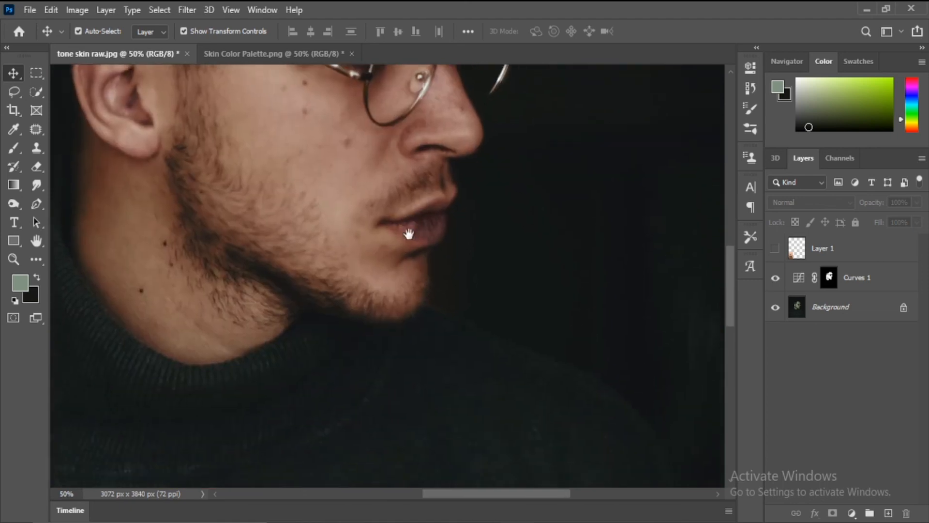
{"action": "left_click_drag", "start_coordinate": [542, 458], "coordinate": [522, 337]}
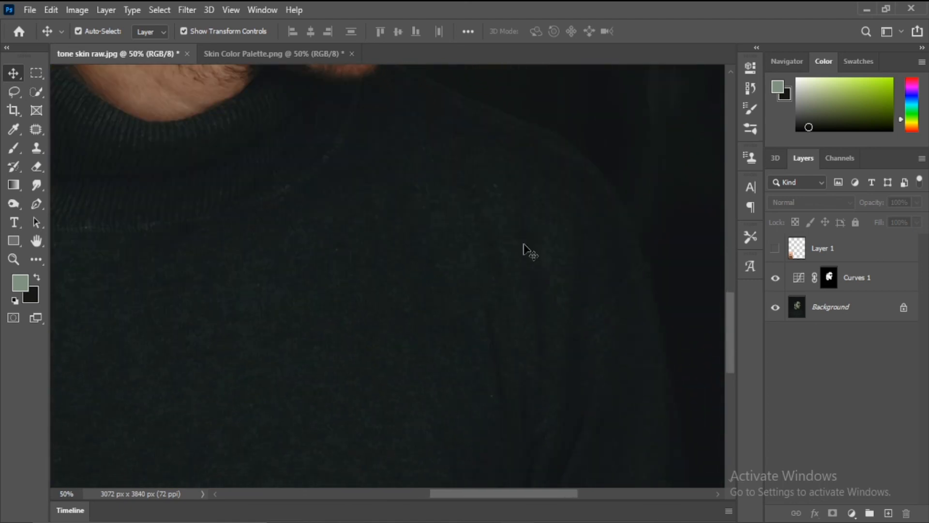
Compare the portrait before and after at 16.67% zoom by toggling the Curves layer's visibility
{"action": "key", "text": "ctrl+minus"}
{"action": "key", "text": "ctrl+minus"}
{"action": "key", "text": "ctrl+minus"}
{"action": "key", "text": "ctrl+minus"}
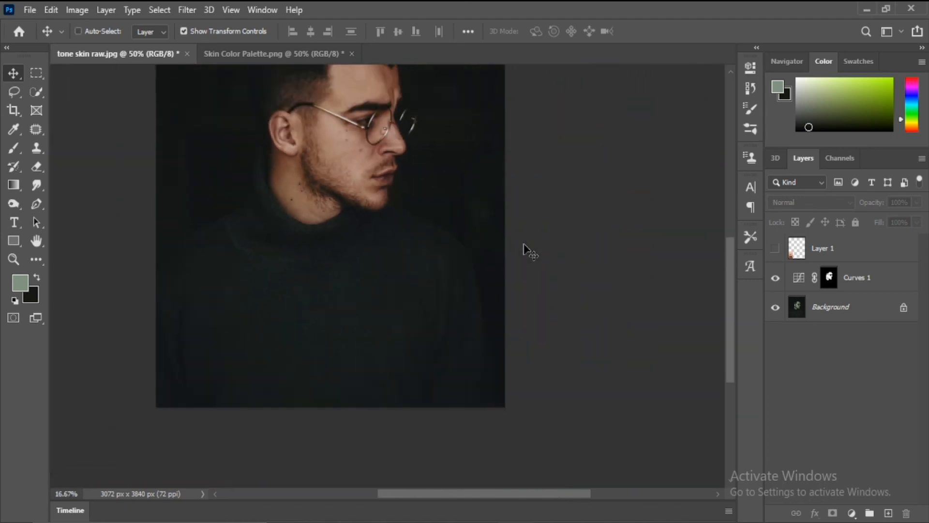
{"action": "key", "text": "ctrl+plus"}
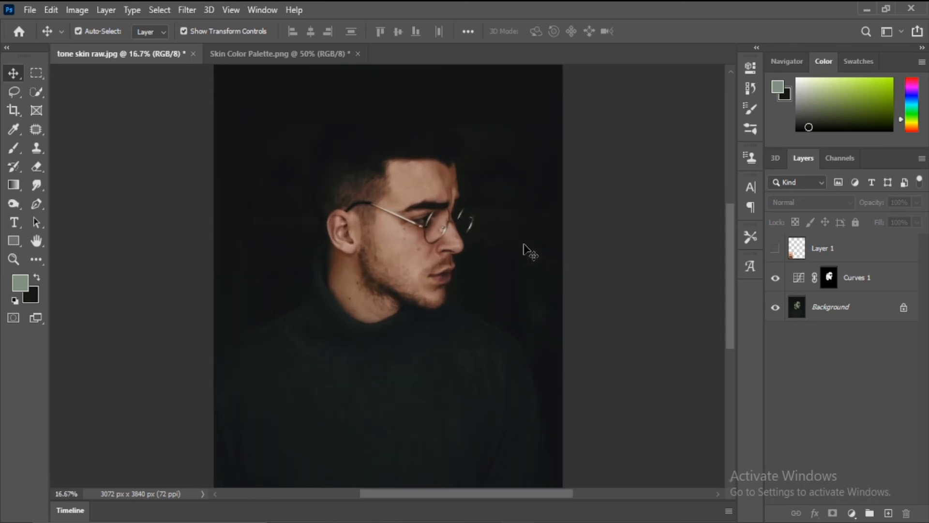
{"action": "left_click", "coordinate": [776, 278]}
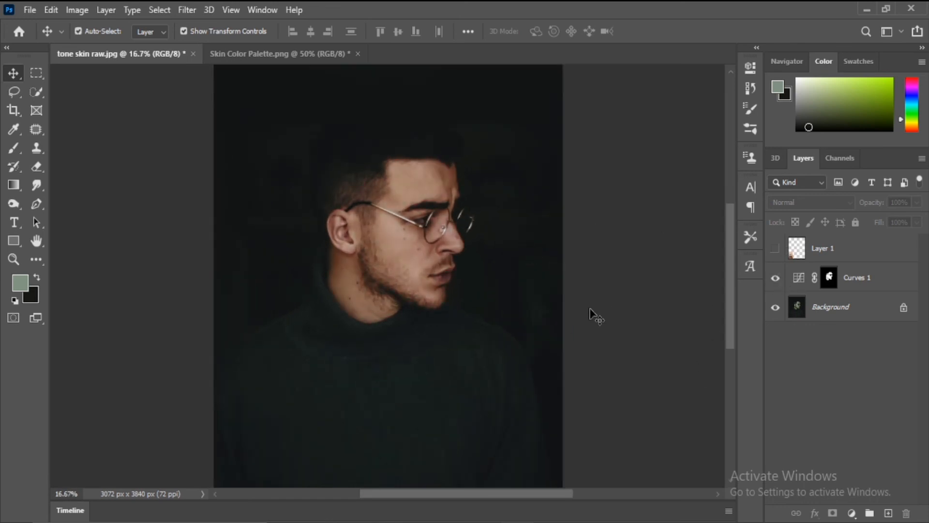